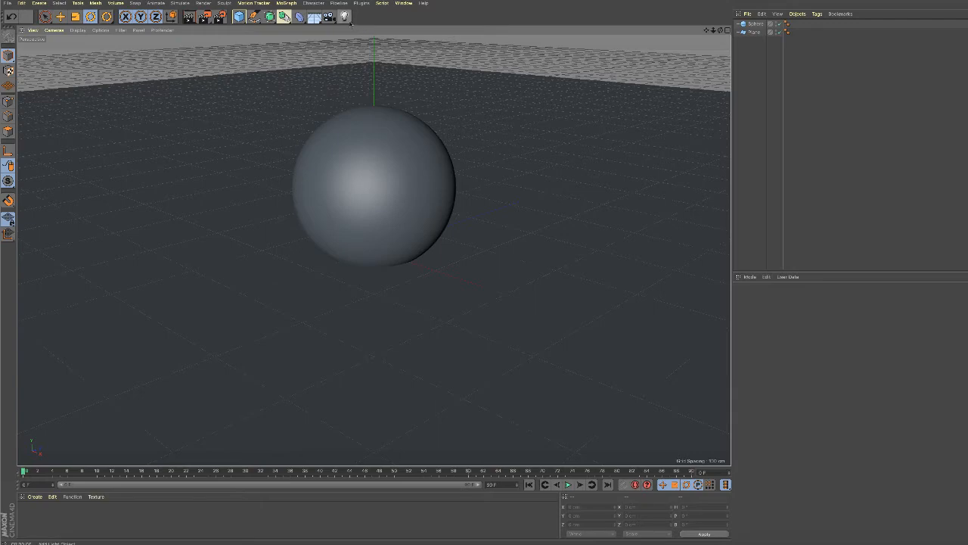
# Add an infinite light to the scene, switch to the Move tool, and render the view to check the lighting.
pyautogui.moveTo(345, 16); pyautogui.dragTo(362, 44)
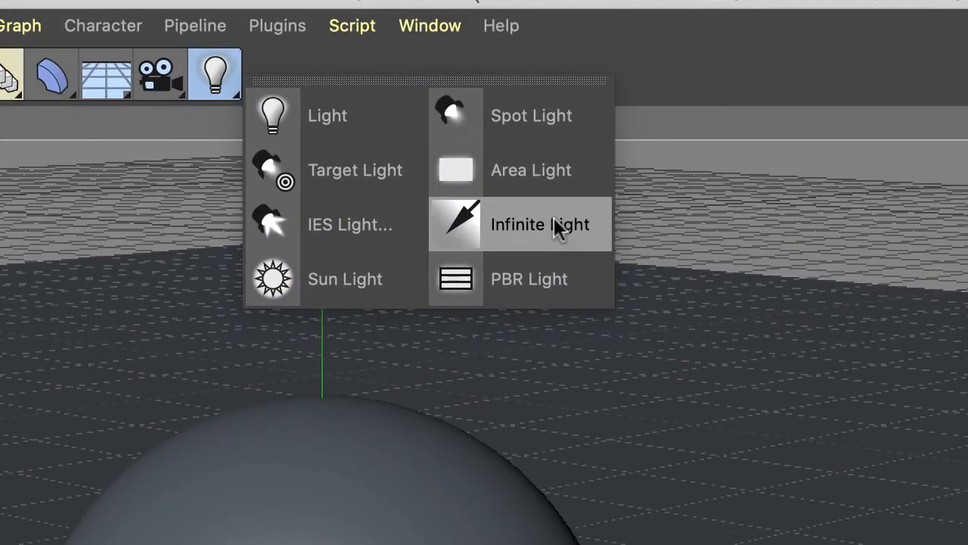
pyautogui.click(554, 219)
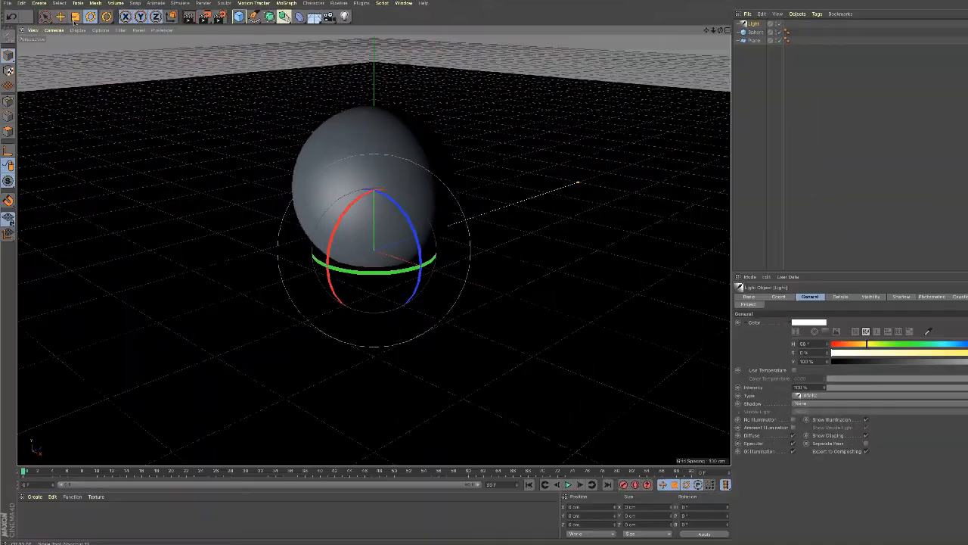
pyautogui.click(59, 16)
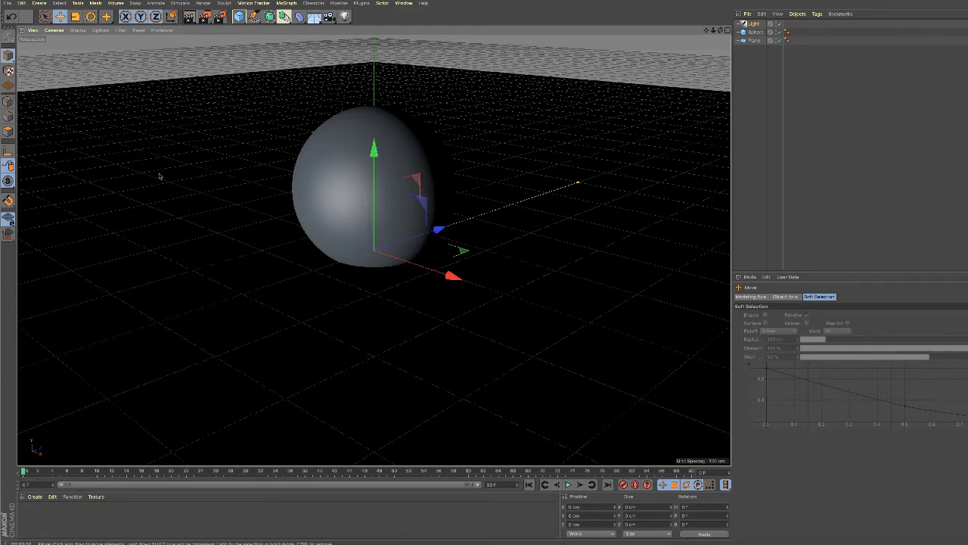
pyautogui.hotkey('ctrl', 'r')
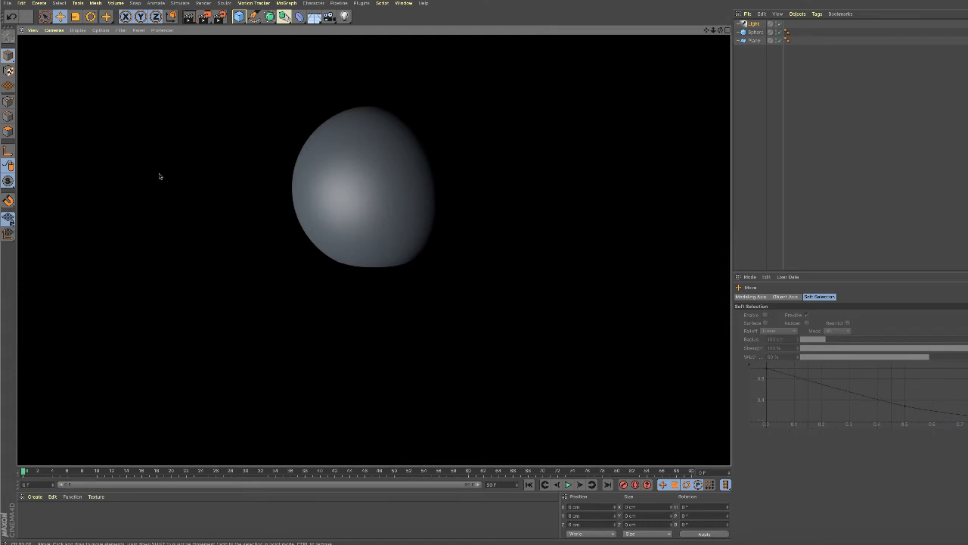
pyautogui.click(238, 69)
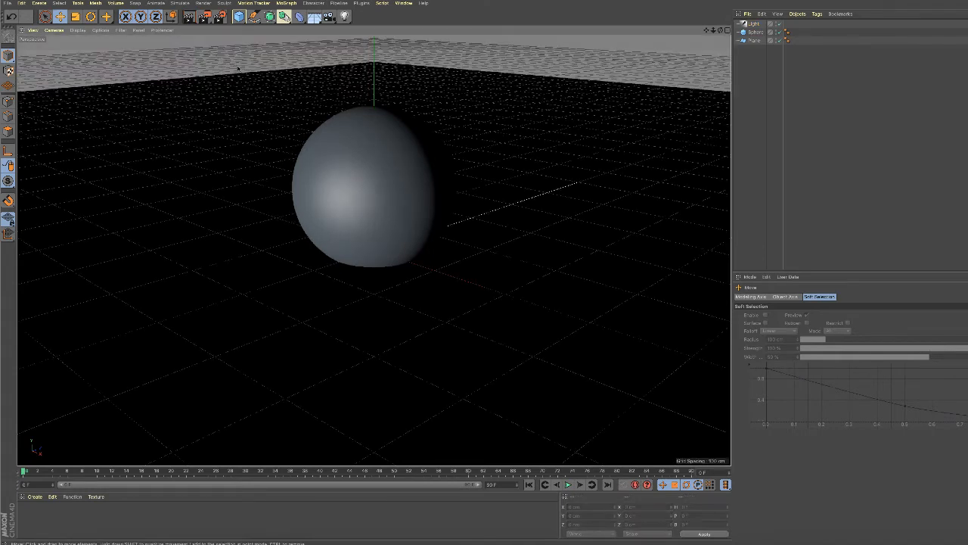
# Lower the infinite light to about Y -211 cm, beneath the plane, and render the view.
pyautogui.click(757, 24)
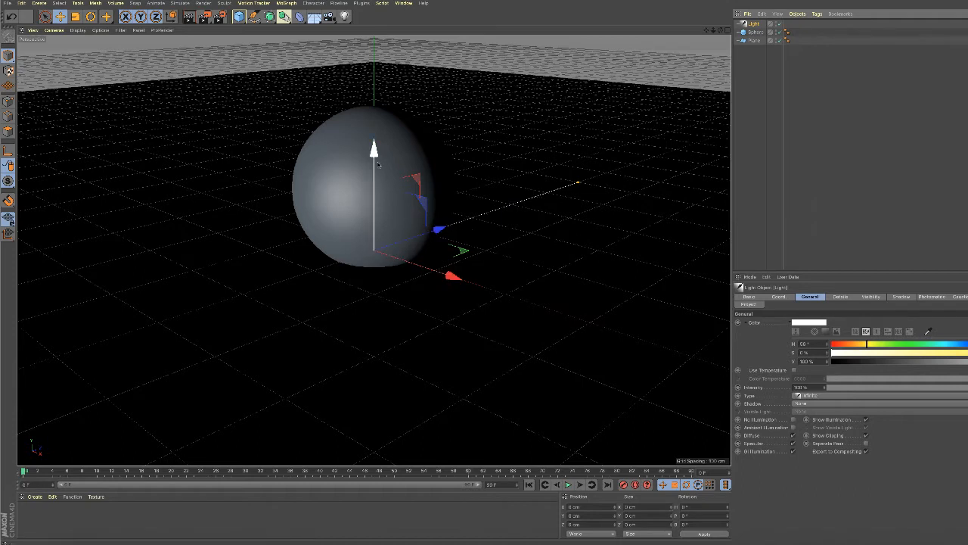
pyautogui.moveTo(375, 173); pyautogui.dragTo(377, 326)
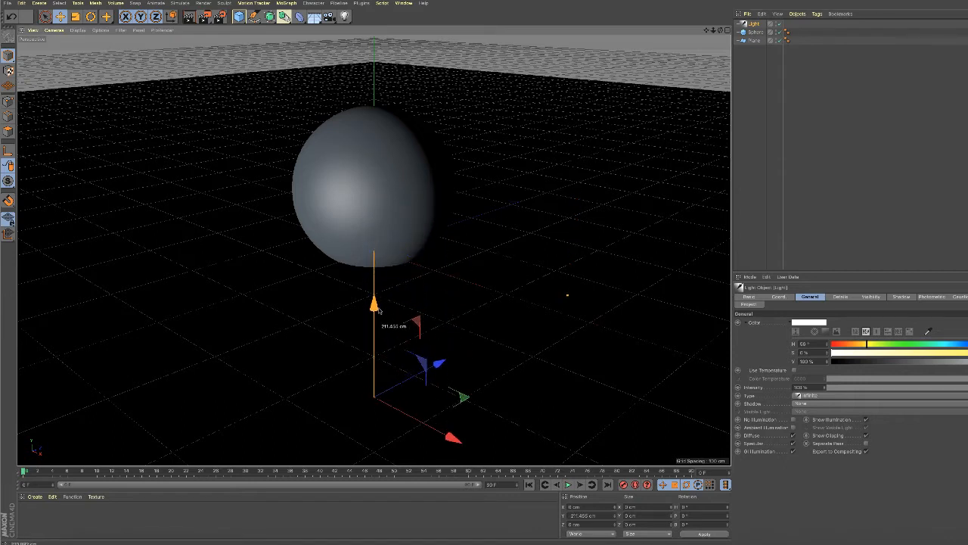
pyautogui.click(189, 16)
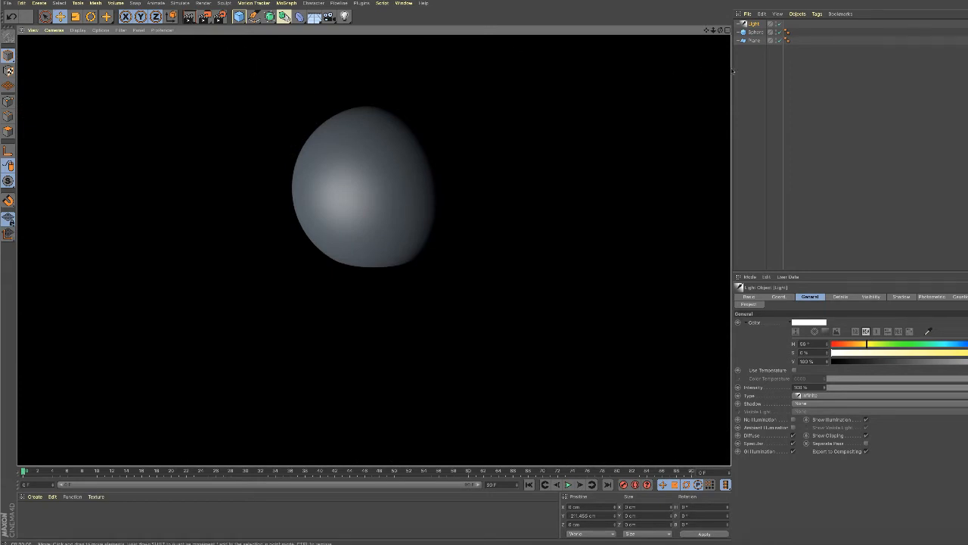
# Raise the infinite light to about Y 96 cm and render the view again.
pyautogui.click(752, 25)
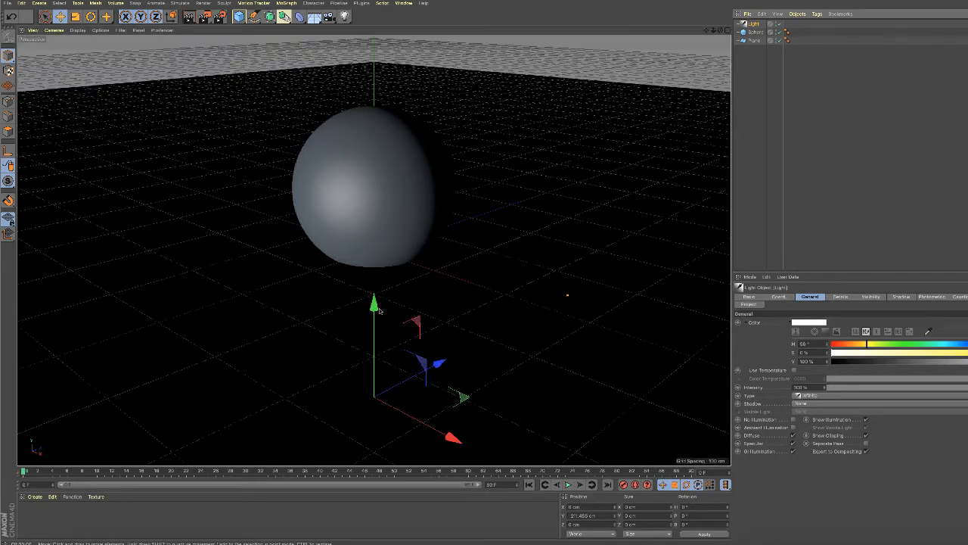
pyautogui.moveTo(374, 305); pyautogui.dragTo(386, 80)
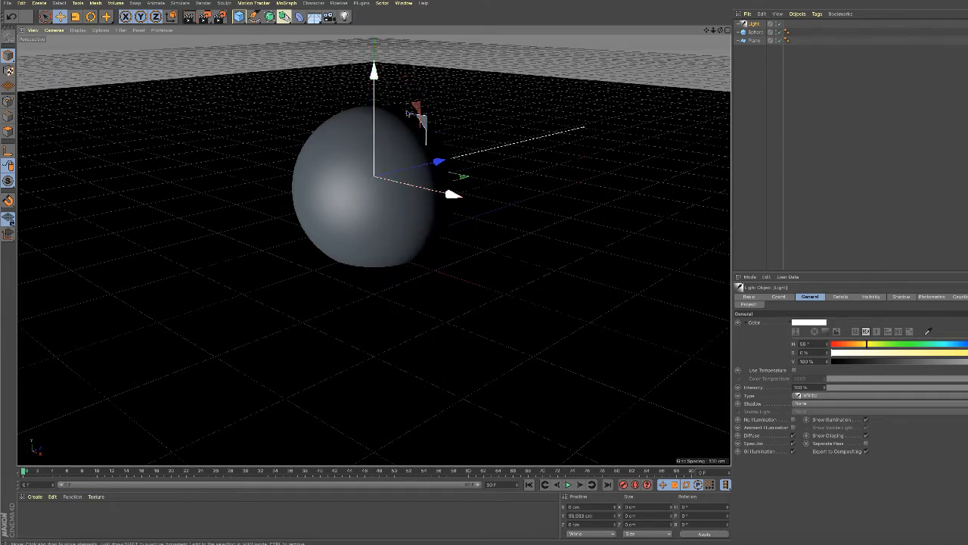
pyautogui.click(190, 17)
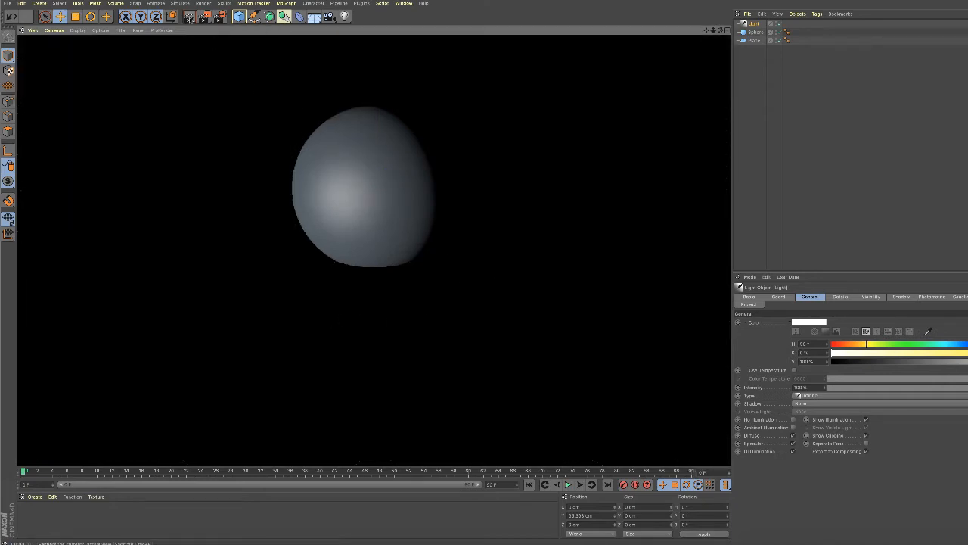
pyautogui.click(206, 66)
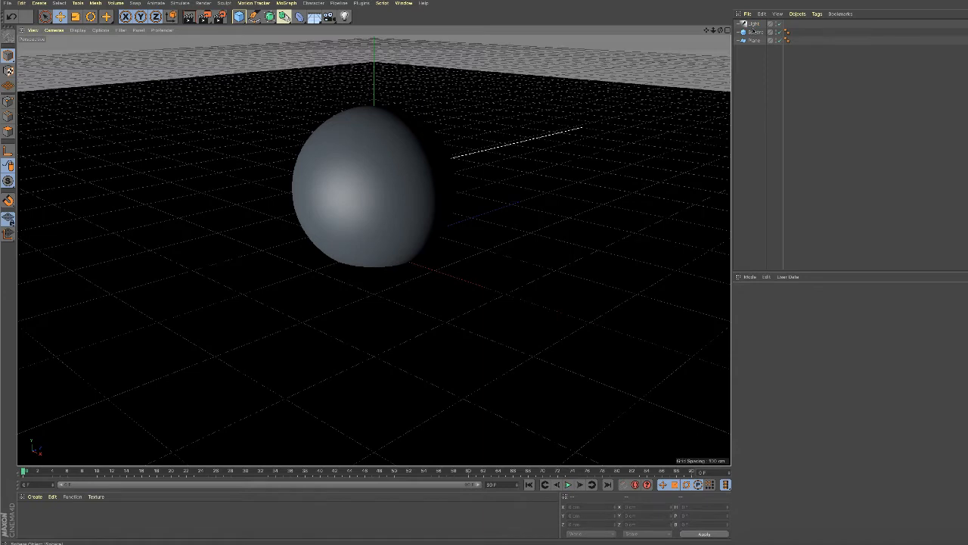
# Rotate the infinite light to a pitch of about -13°, render the view, and undo the rotation.
pyautogui.click(535, 134)
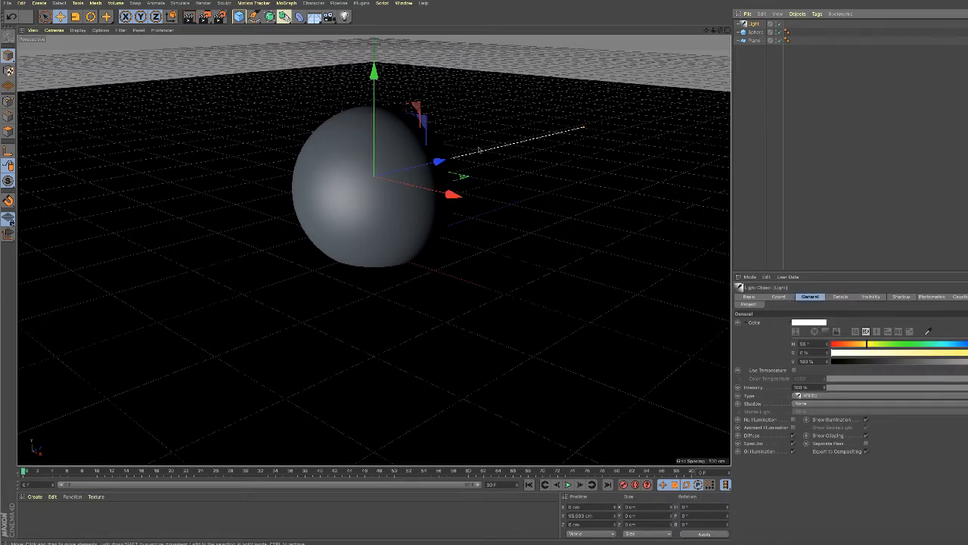
pyautogui.click(91, 15)
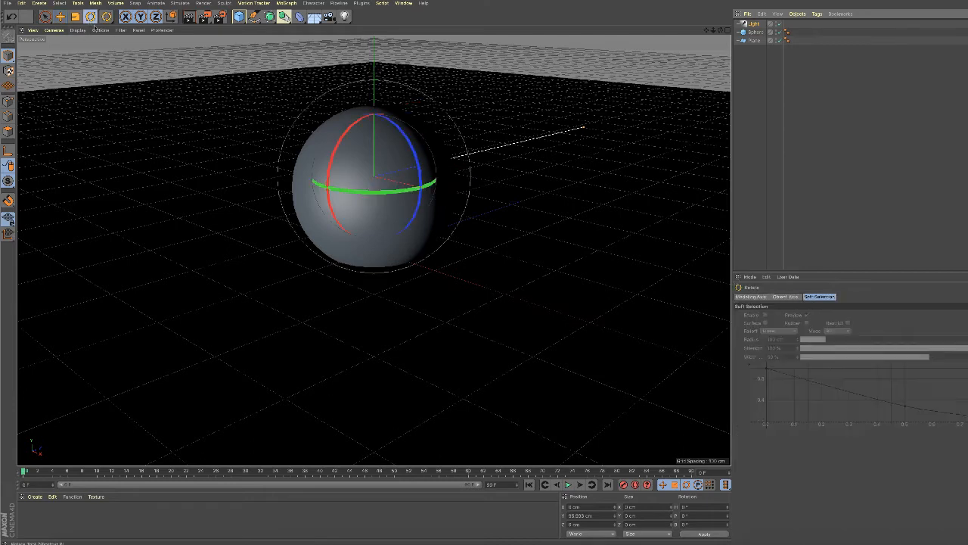
pyautogui.moveTo(334, 159); pyautogui.dragTo(340, 144)
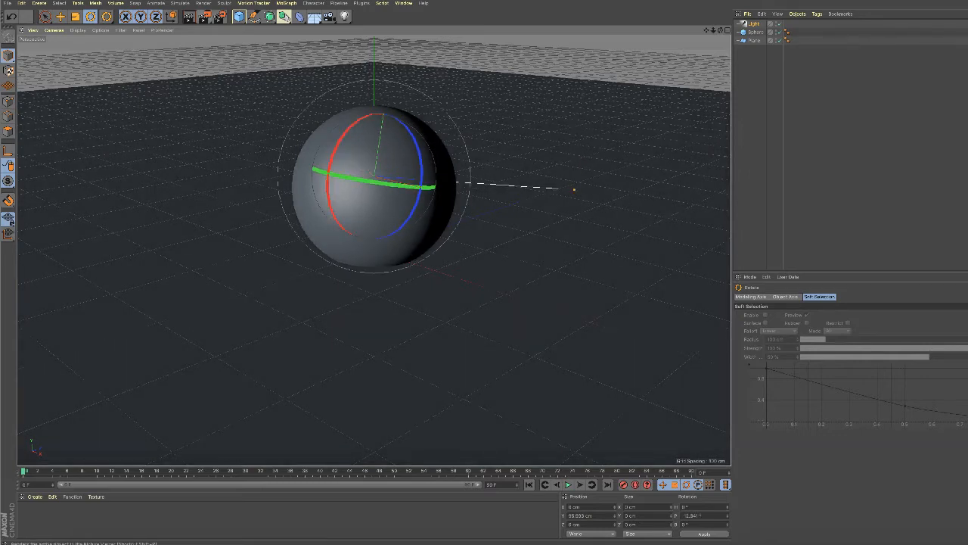
pyautogui.click(189, 17)
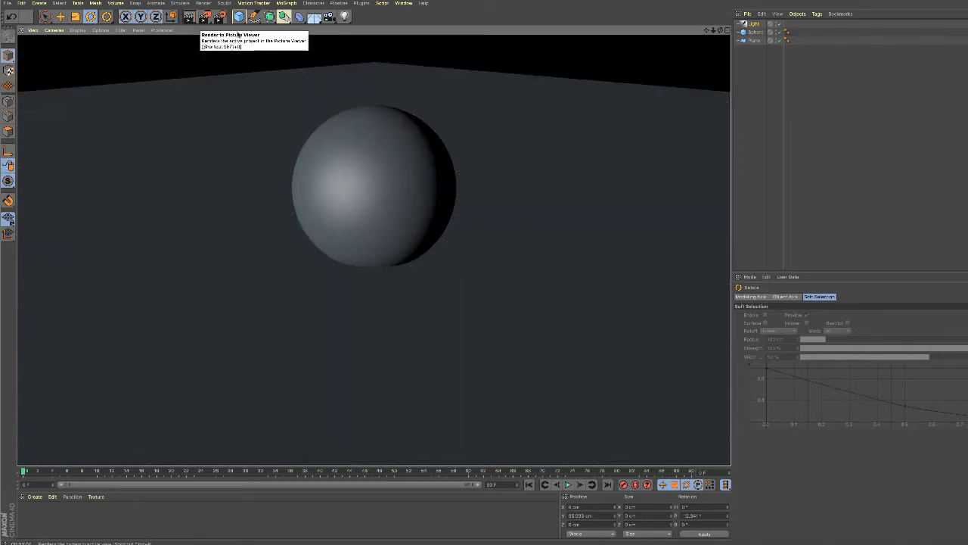
pyautogui.click(756, 24)
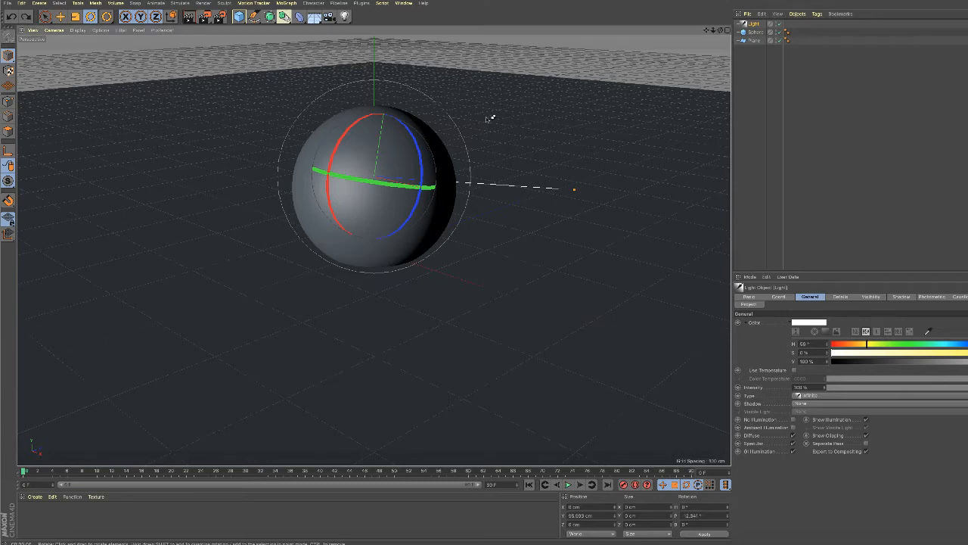
pyautogui.hotkey('ctrl', 'z')
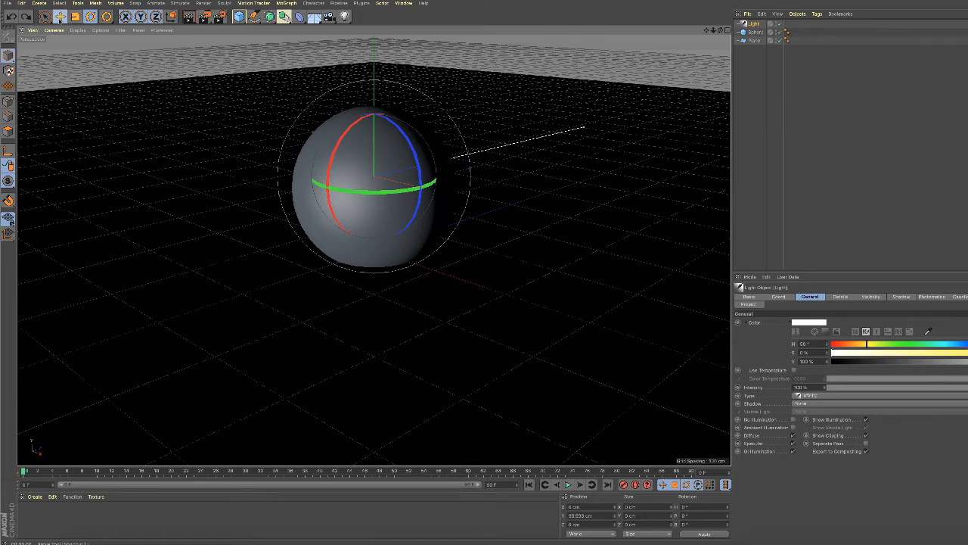
# Move the infinite light up above the sphere to about Y 198 cm and render the view.
pyautogui.click(60, 16)
pyautogui.moveTo(372, 113); pyautogui.dragTo(369, 92)
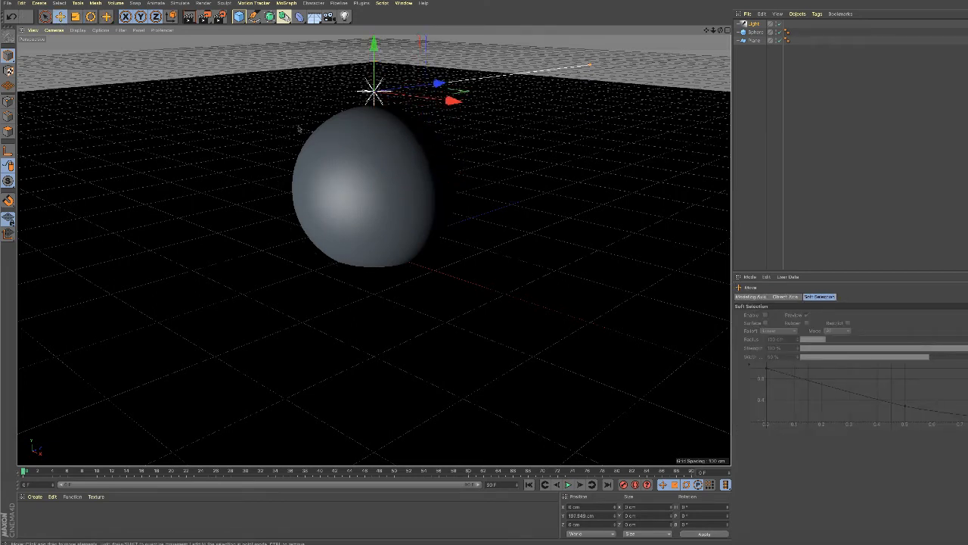
pyautogui.click(189, 16)
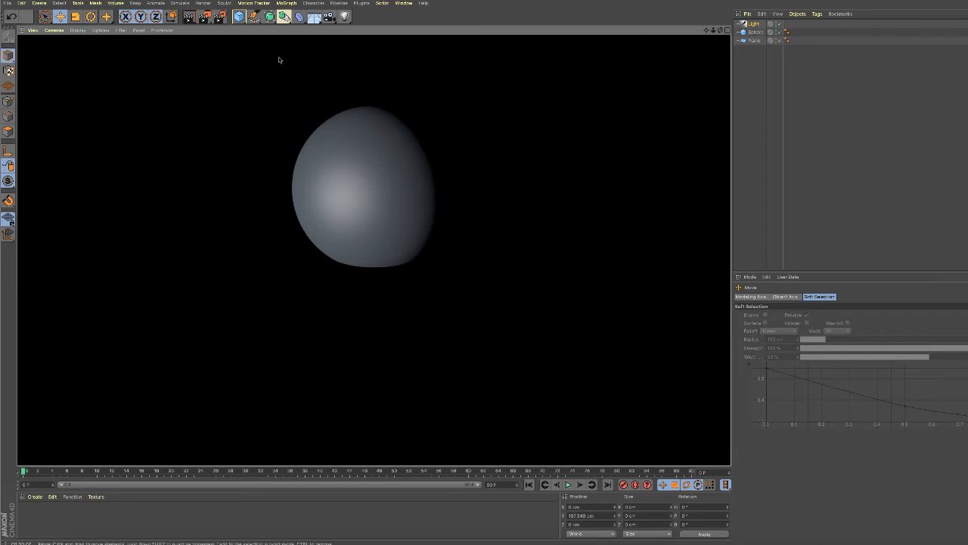
pyautogui.click(345, 16)
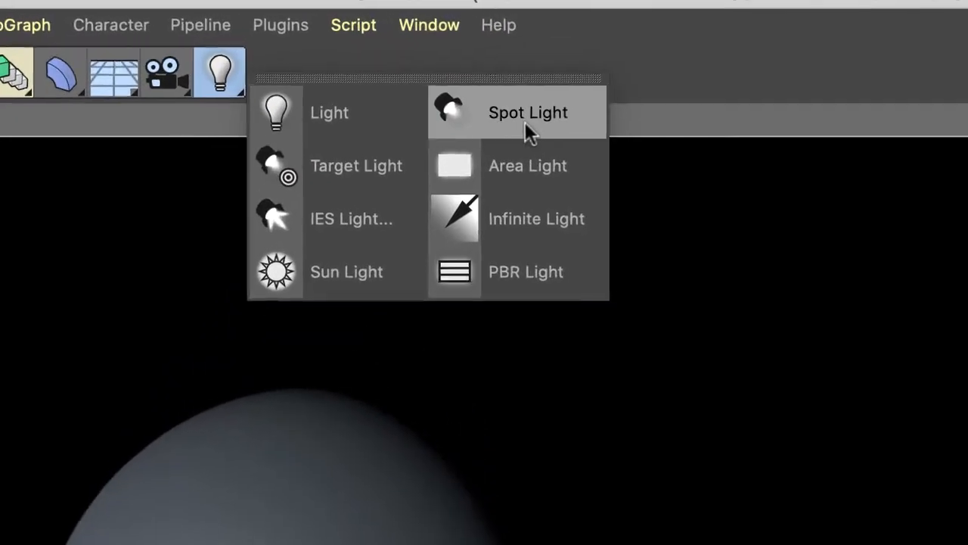
pyautogui.click(370, 234)
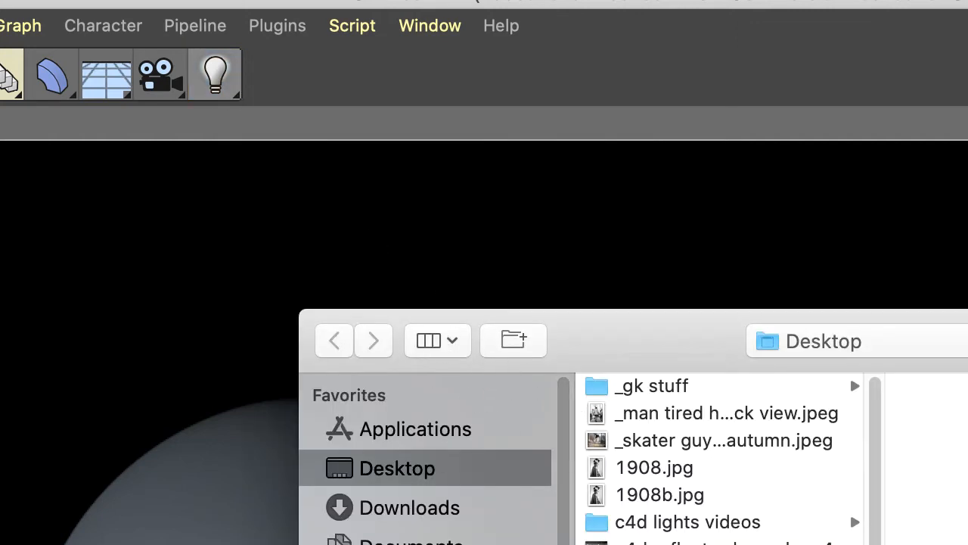
pyautogui.press('Escape')
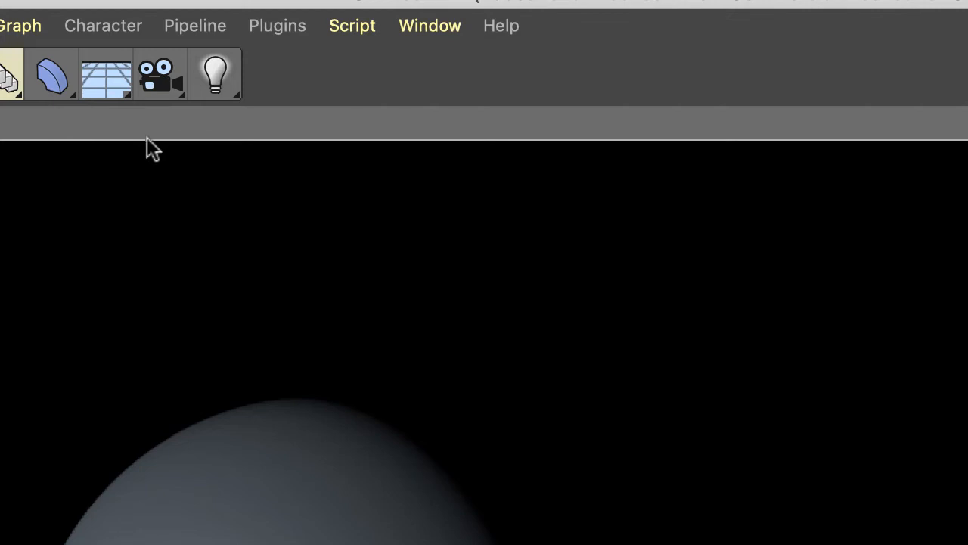
# Try out a sun light by adding it and reviewing its Details, General and Sun settings, and delete it.
pyautogui.click(235, 92)
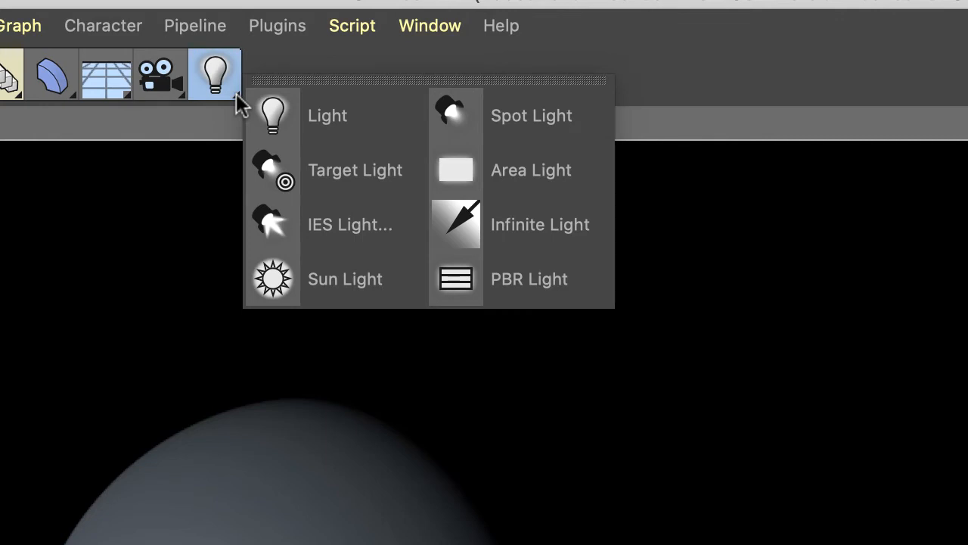
pyautogui.click(302, 280)
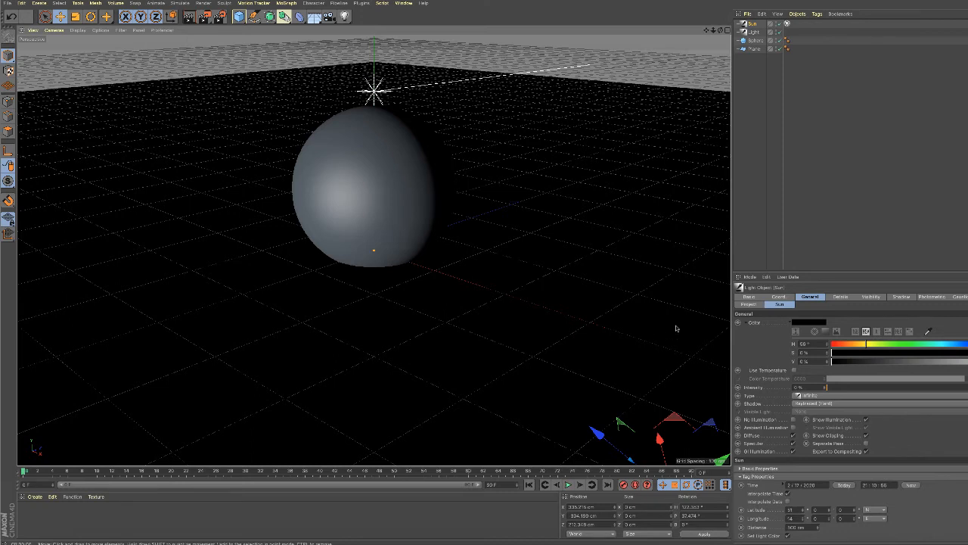
pyautogui.click(843, 297)
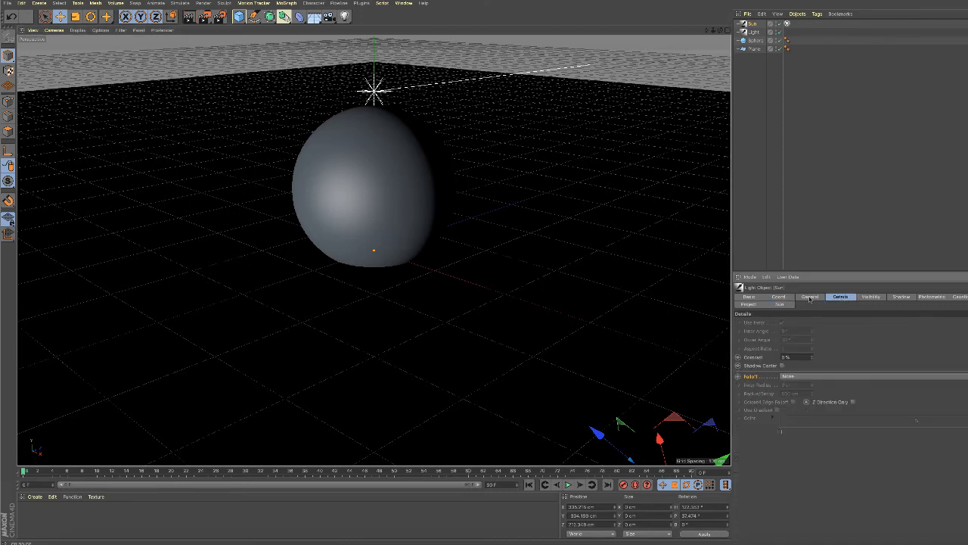
pyautogui.click(810, 297)
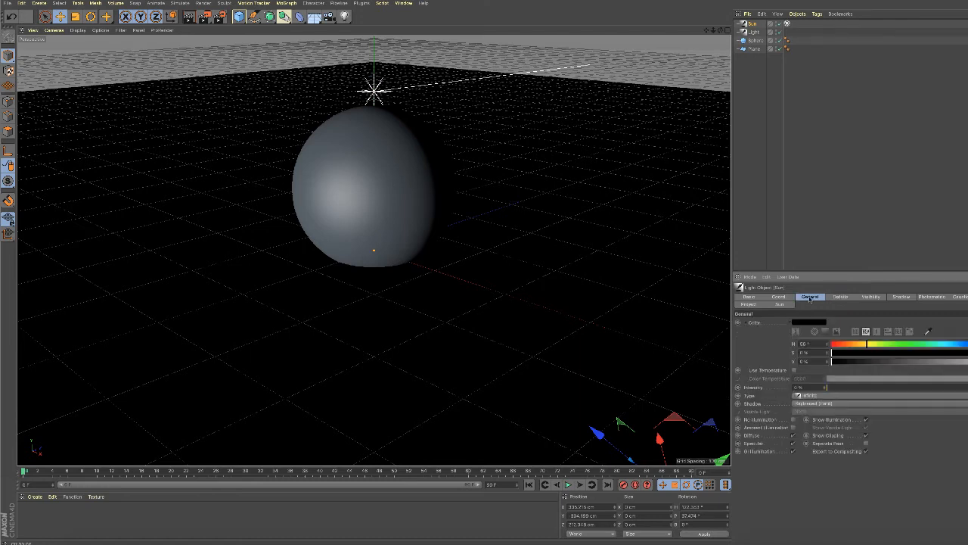
pyautogui.click(783, 304)
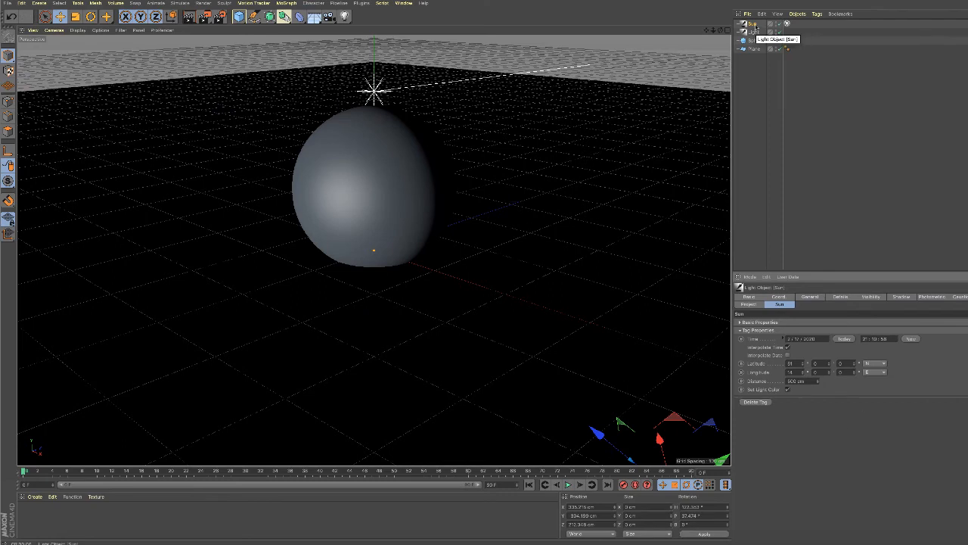
pyautogui.press('Delete')
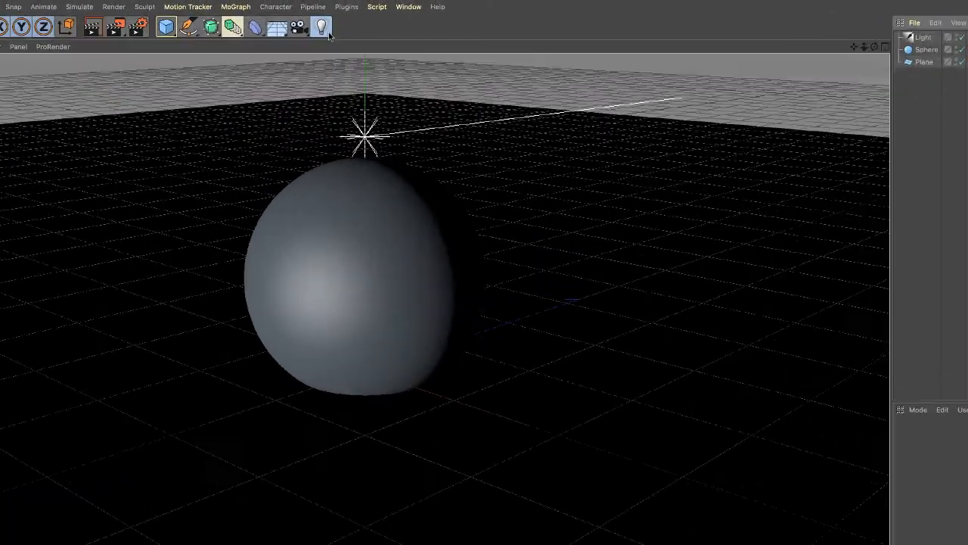
# Add a target light to the scene and delete the infinite light.
pyautogui.click(345, 16)
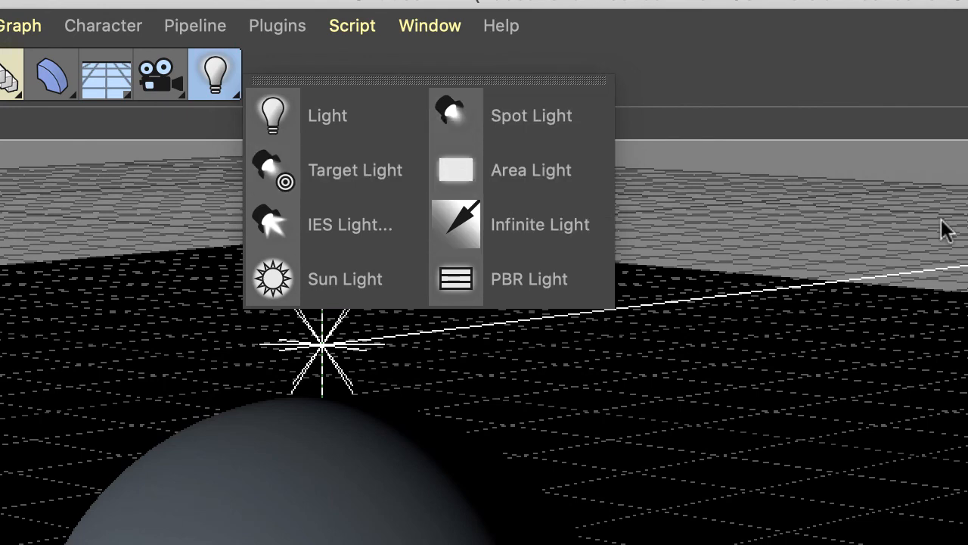
pyautogui.click(401, 178)
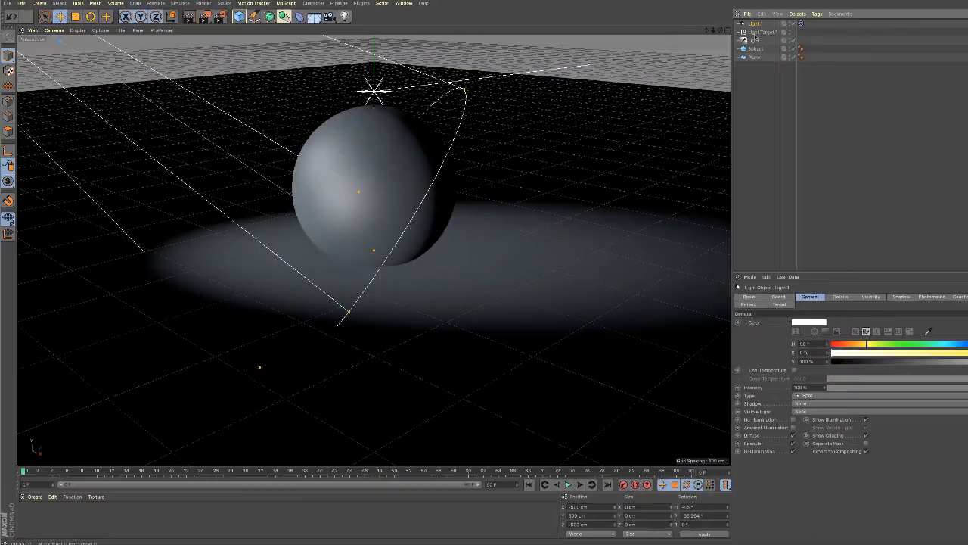
pyautogui.click(754, 40)
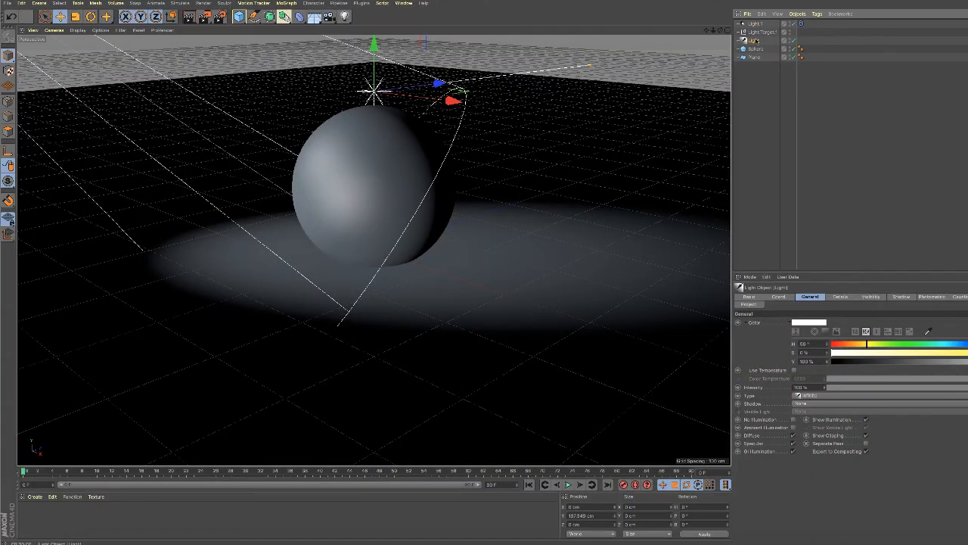
pyautogui.press('Delete')
# Change the type of the target light, Light 1, from a spot to Area.
pyautogui.scroll(-2, 427, 121)
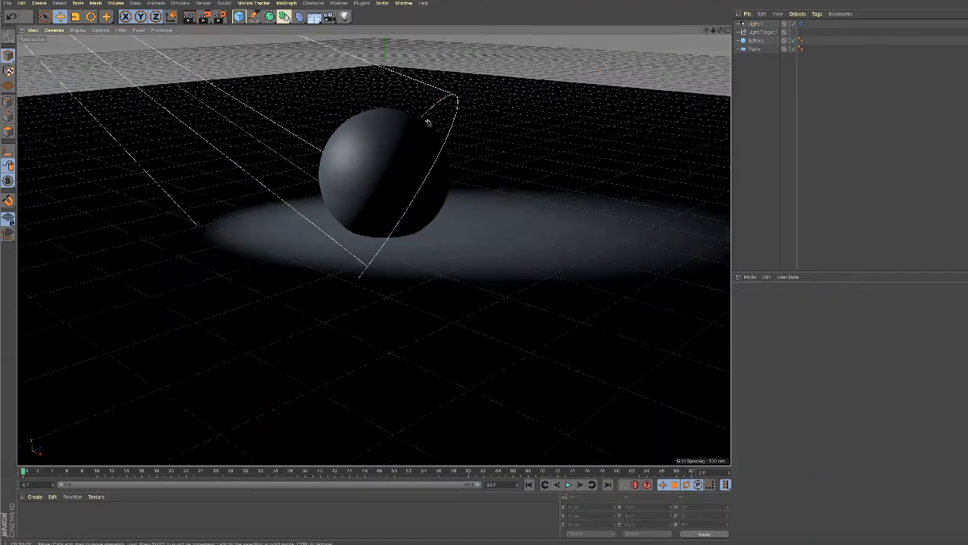
pyautogui.scroll(-5, 428, 121)
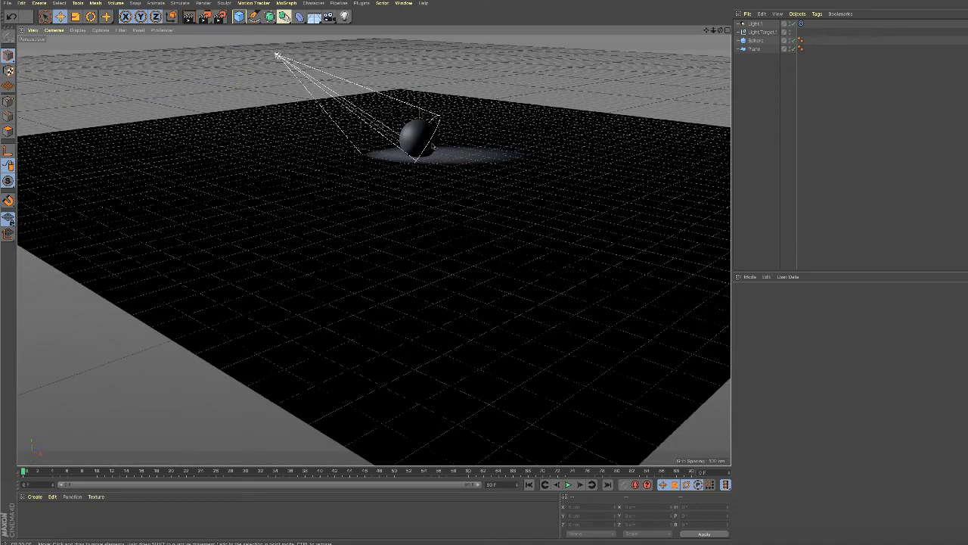
pyautogui.click(755, 23)
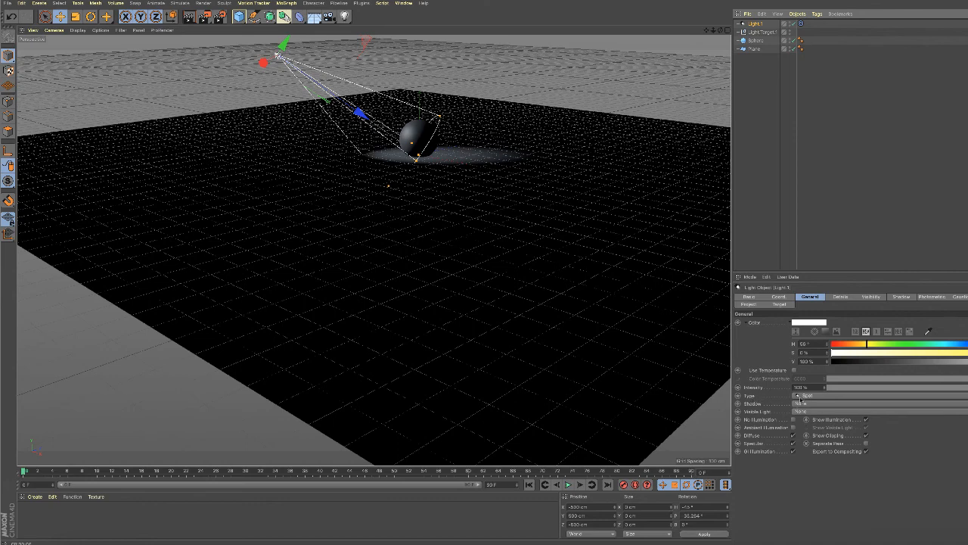
pyautogui.click(808, 395)
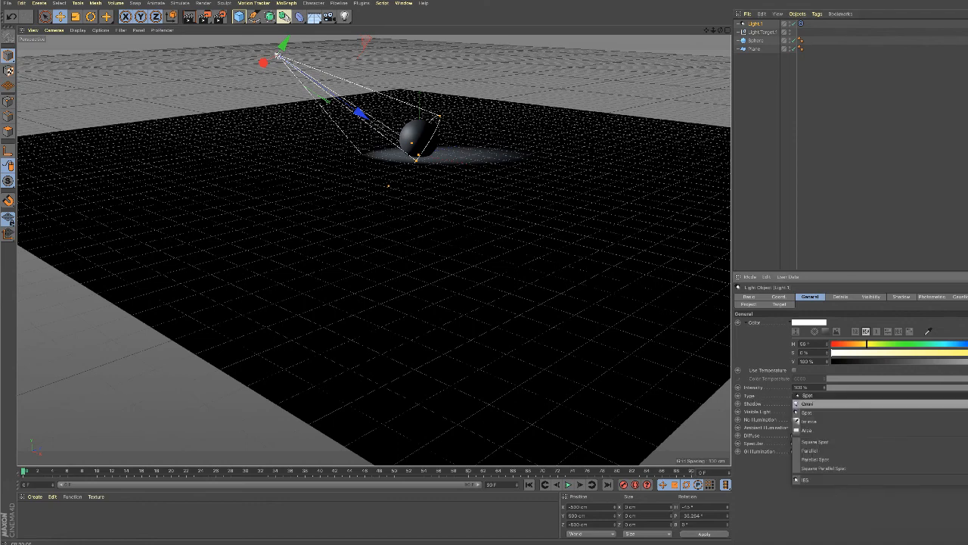
pyautogui.click(806, 430)
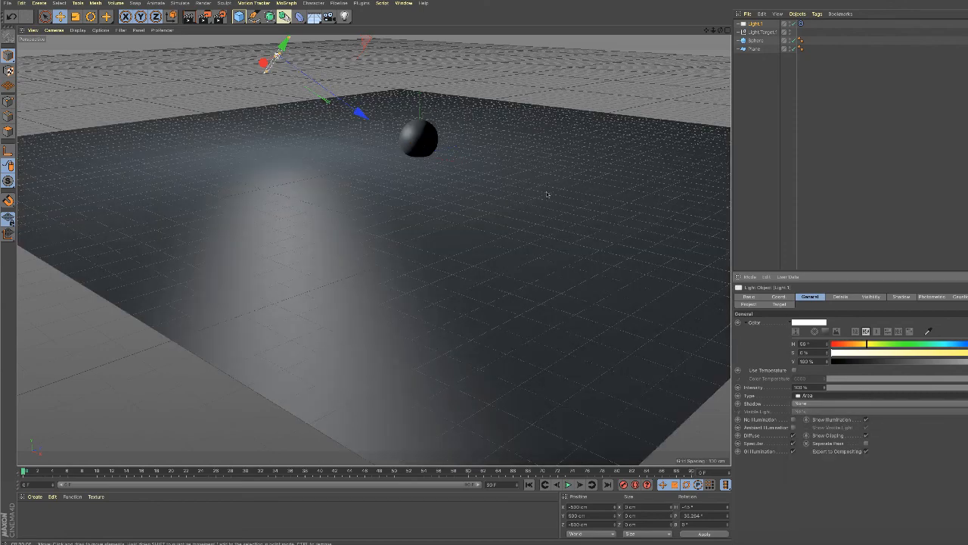
# Move the area light slightly along its own X axis, to about X -534 cm, with its target tag still in place.
pyautogui.scroll(-1, 468, 154)
pyautogui.scroll(1, 467, 154)
pyautogui.scroll(-2, 467, 154)
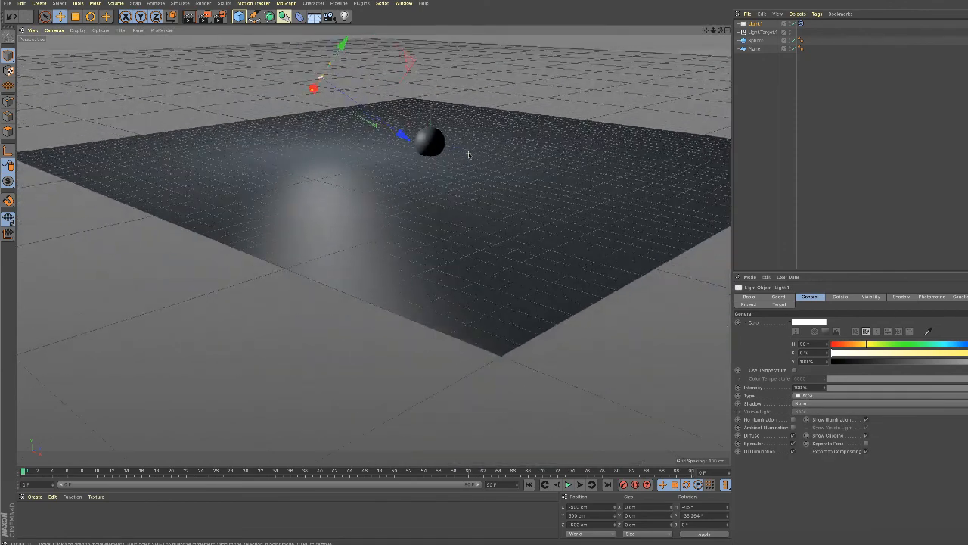
pyautogui.scroll(1, 467, 155)
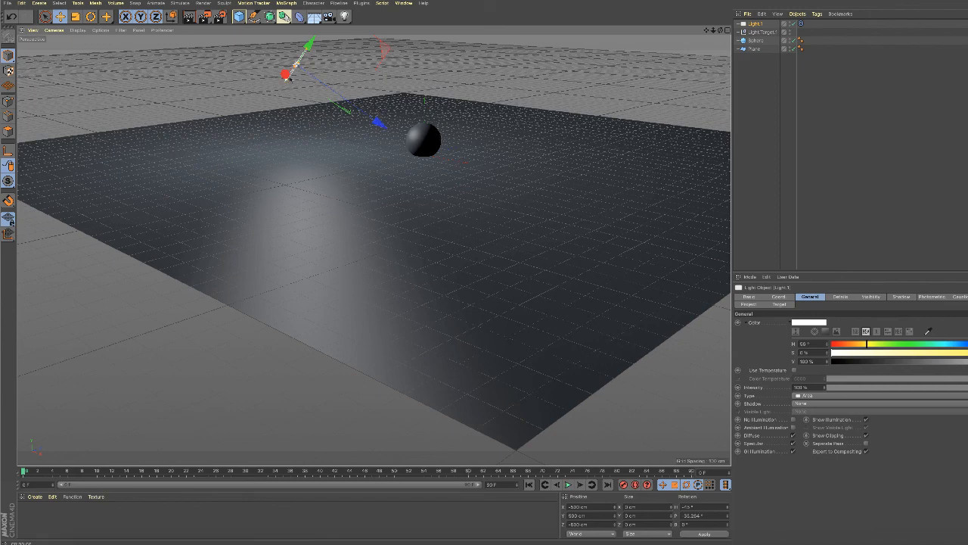
pyautogui.moveTo(285, 75); pyautogui.dragTo(316, 87)
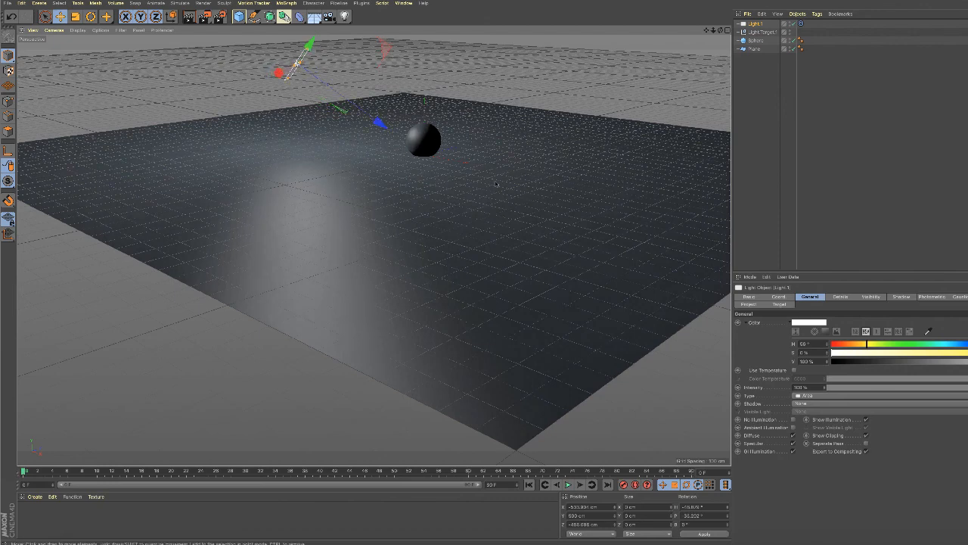